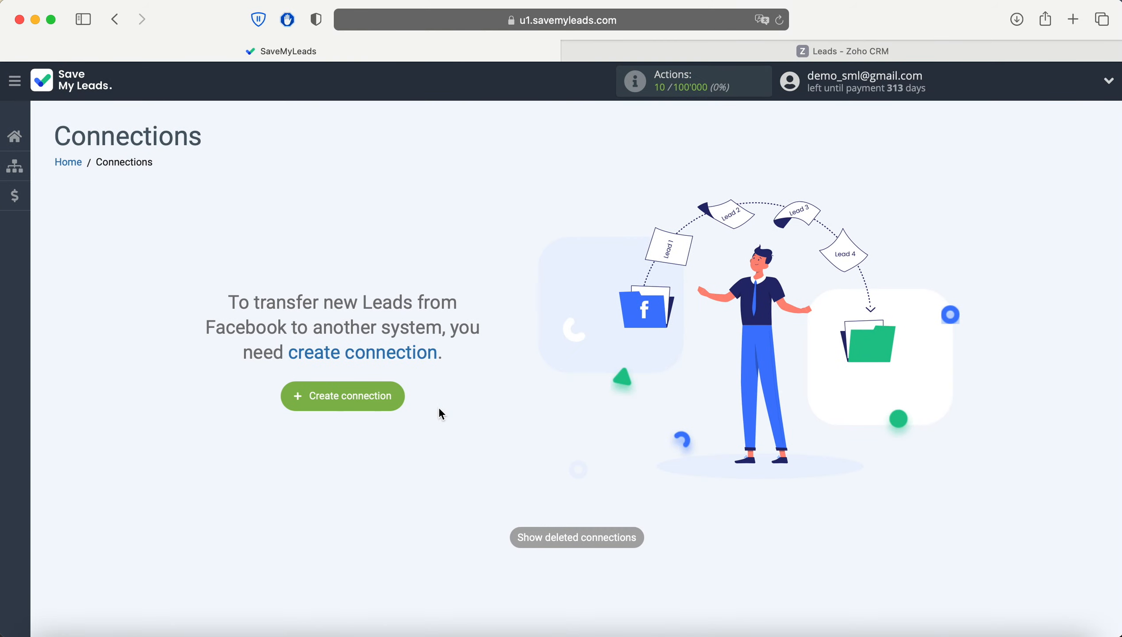
Create a new connection and pick Zoho CRM 'Create Leads' as the destination.
click(398, 402)
scroll(398, 402, down, 10)
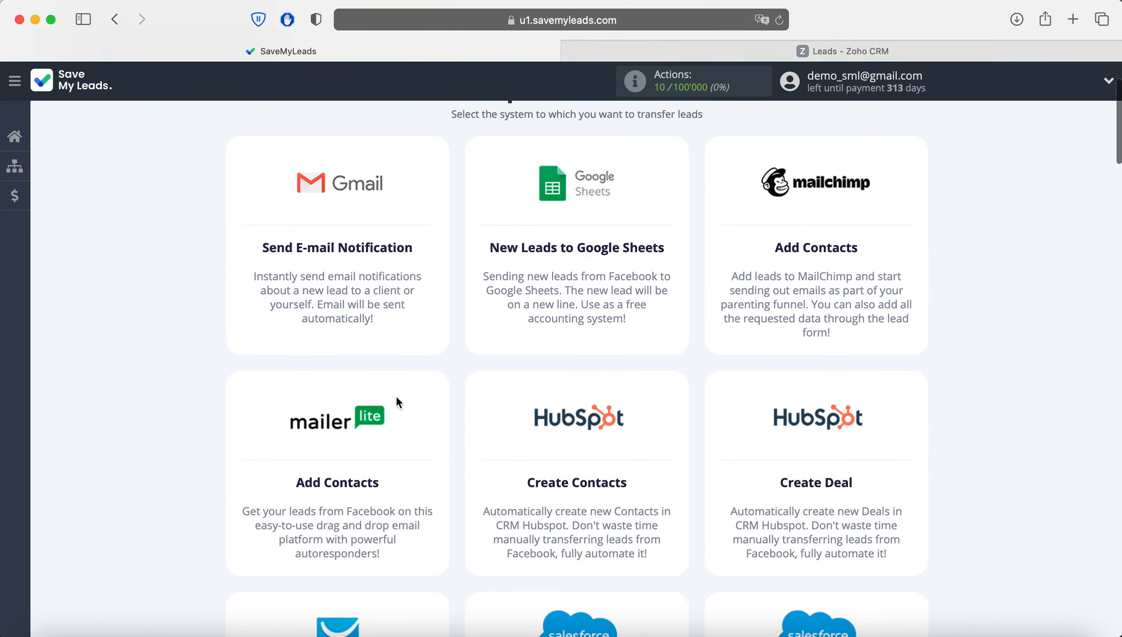
scroll(398, 401, down, 15)
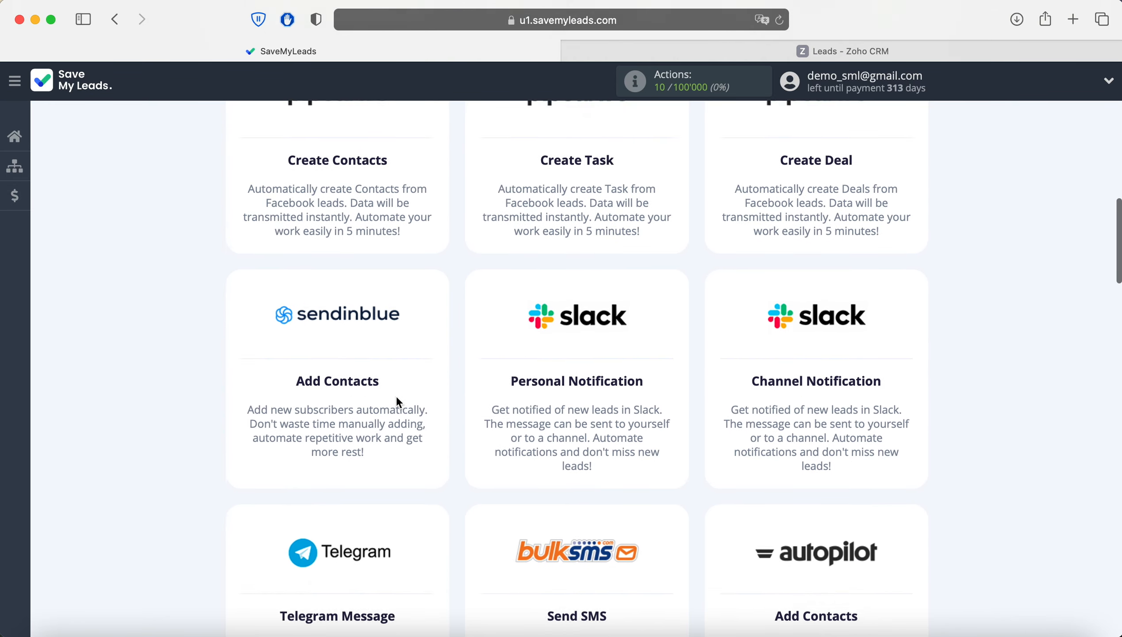
scroll(397, 400, down, 15)
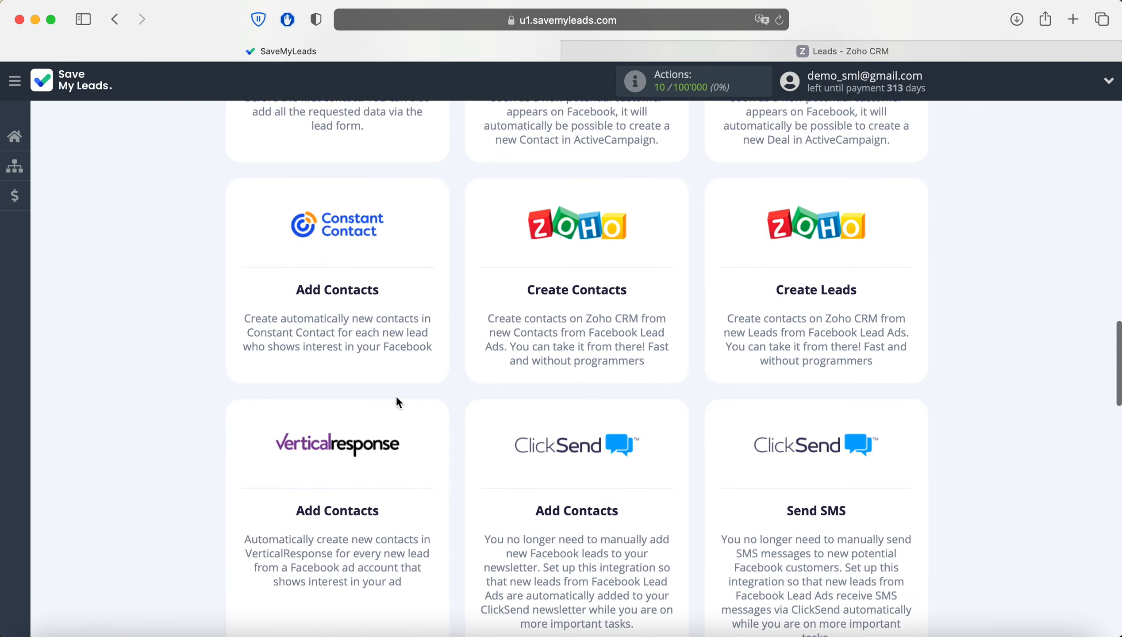
scroll(398, 403, down, 15)
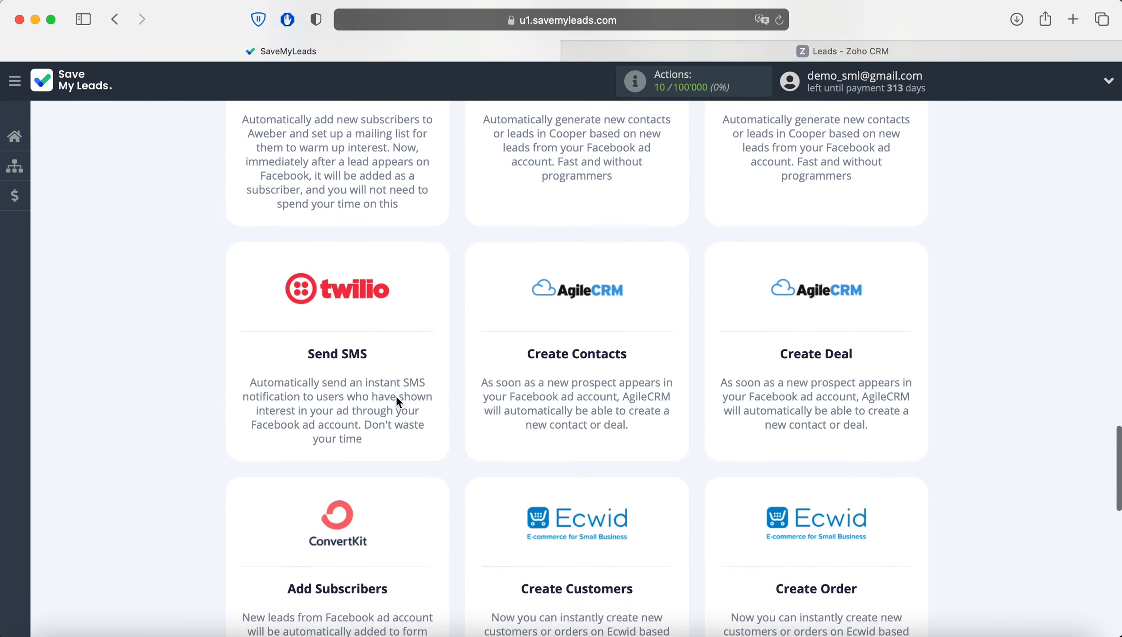
scroll(398, 402, down, 7)
scroll(397, 402, up, 10)
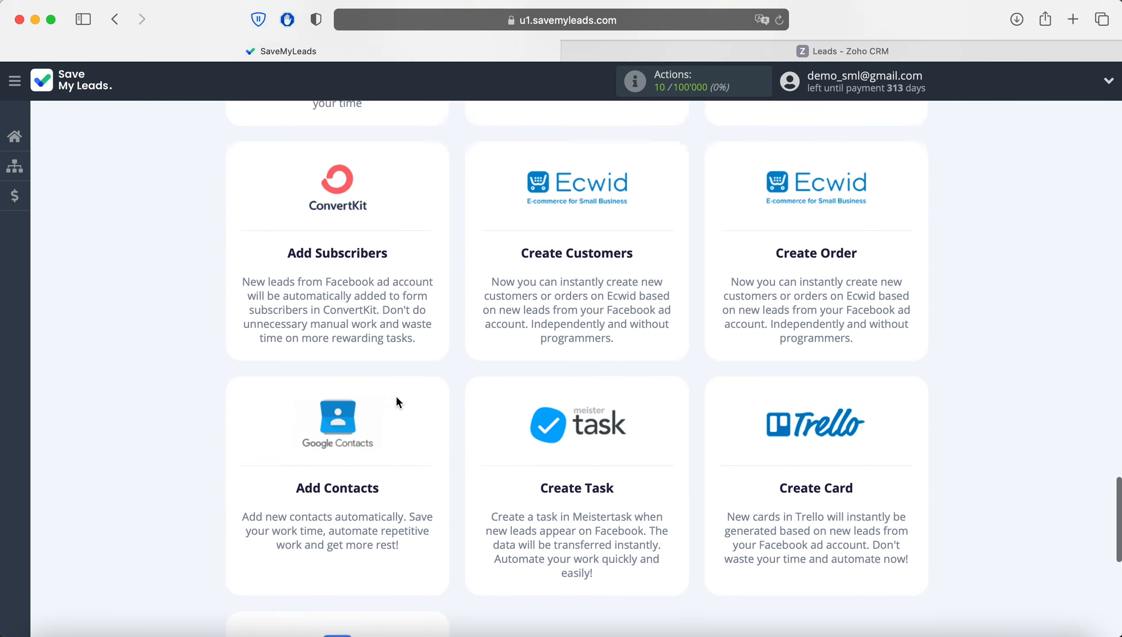
scroll(397, 402, up, 15)
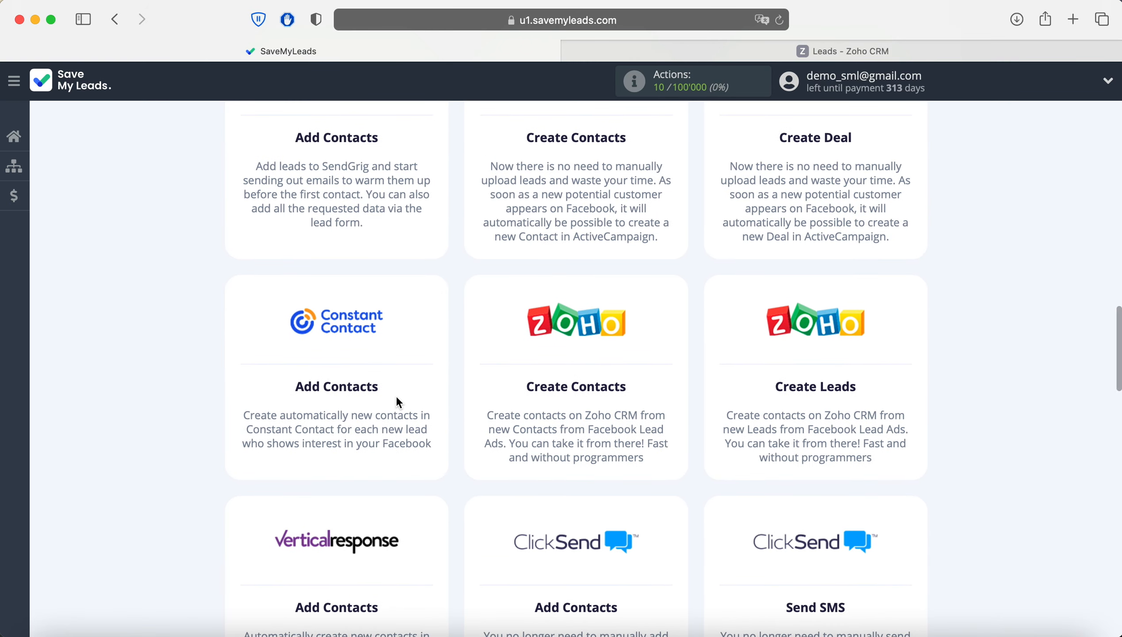
click(811, 373)
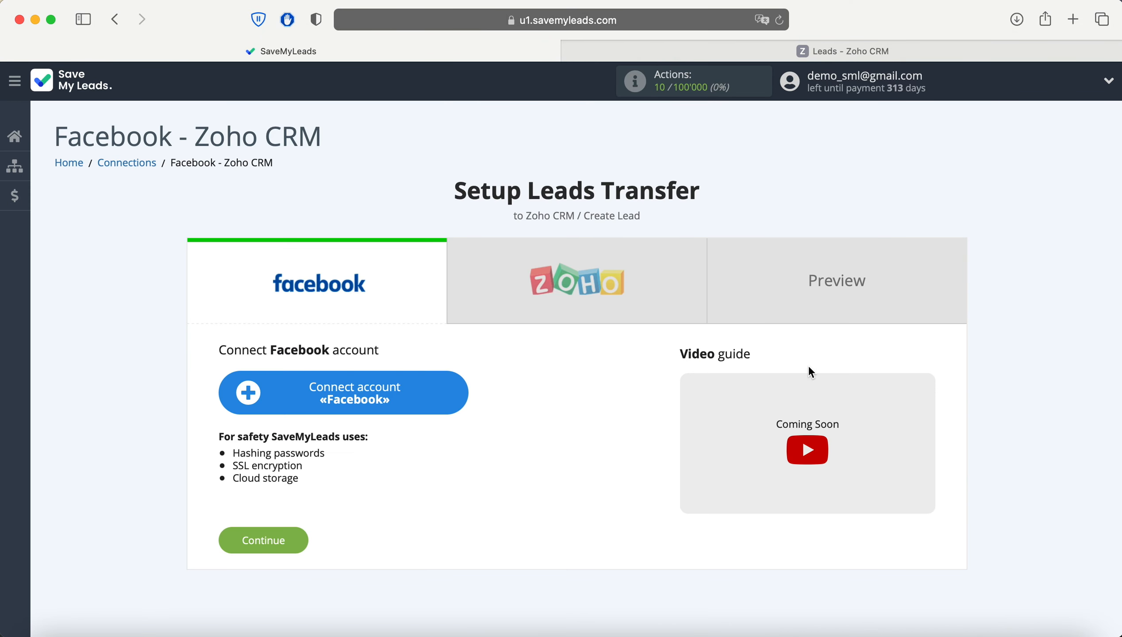
Log into Facebook with saved details and grant SaveMyLeads all permissions for the FB Lead Forms page.
click(447, 391)
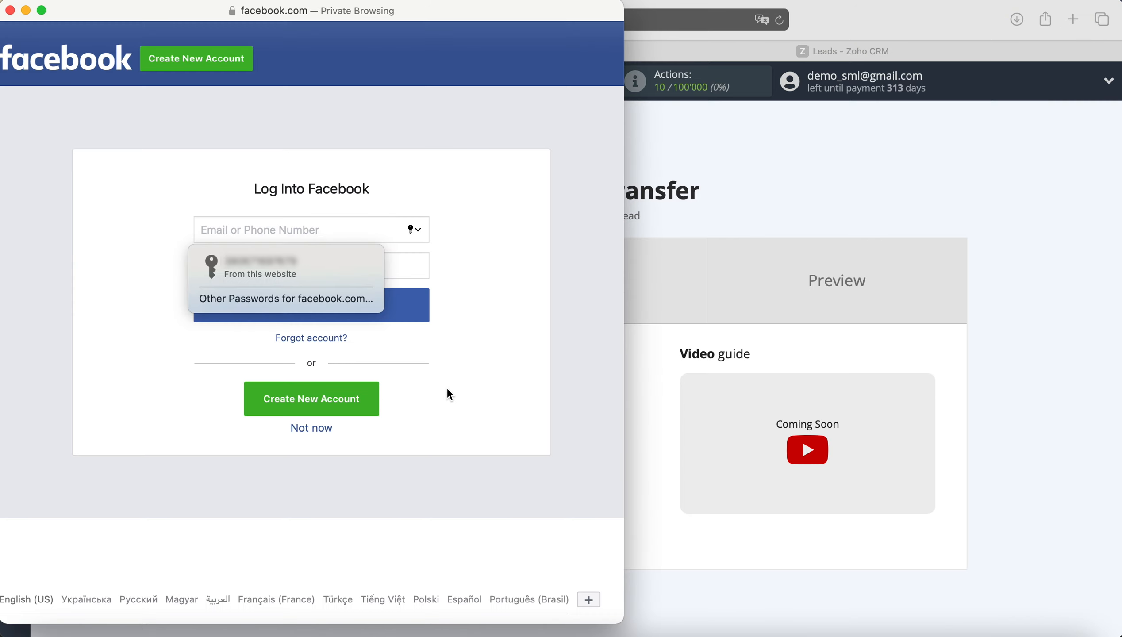
click(329, 261)
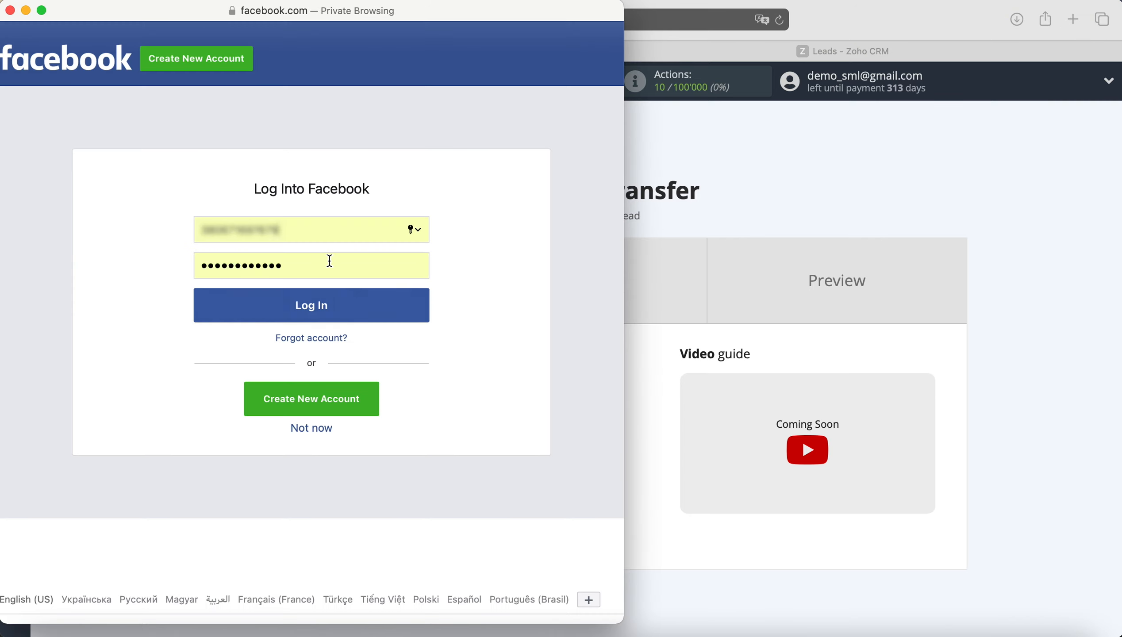
click(341, 303)
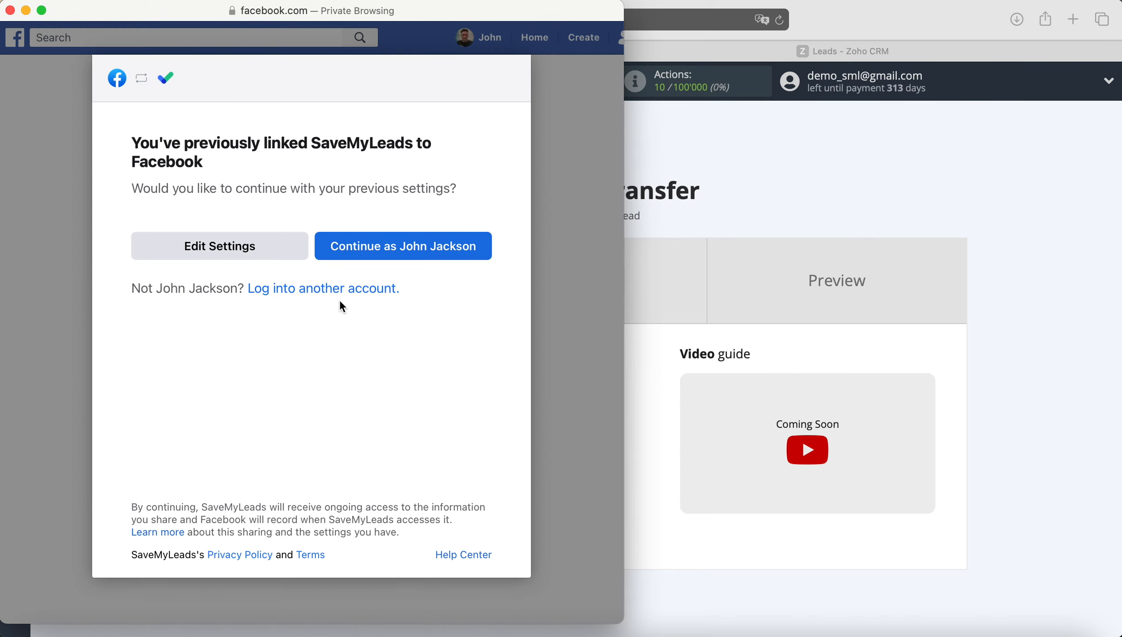
click(272, 255)
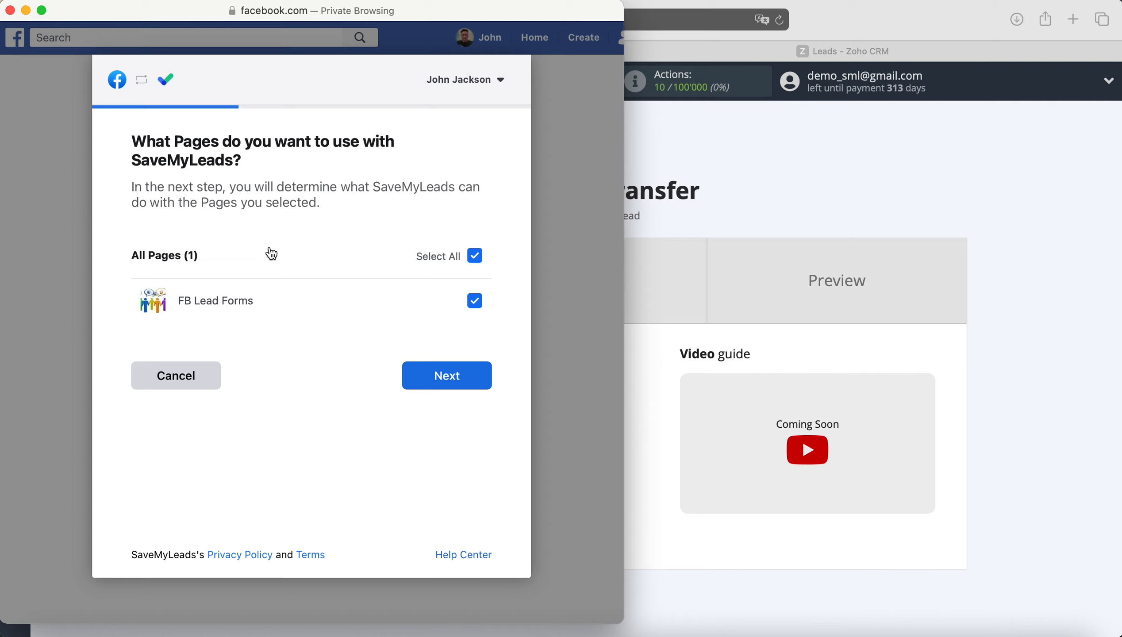
click(460, 373)
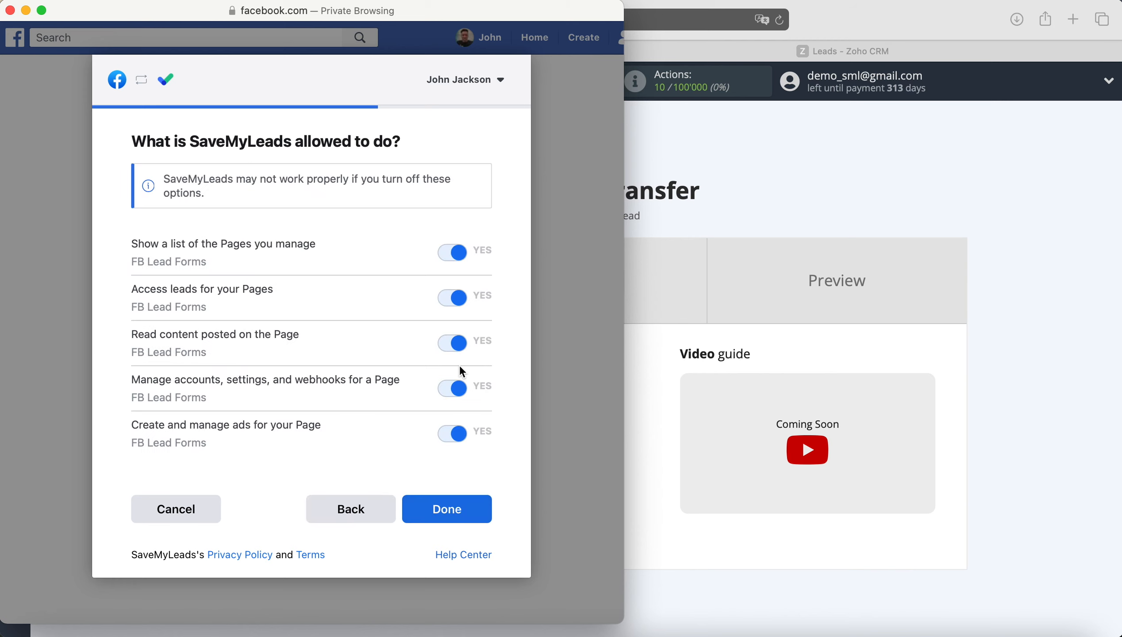
click(443, 511)
click(335, 286)
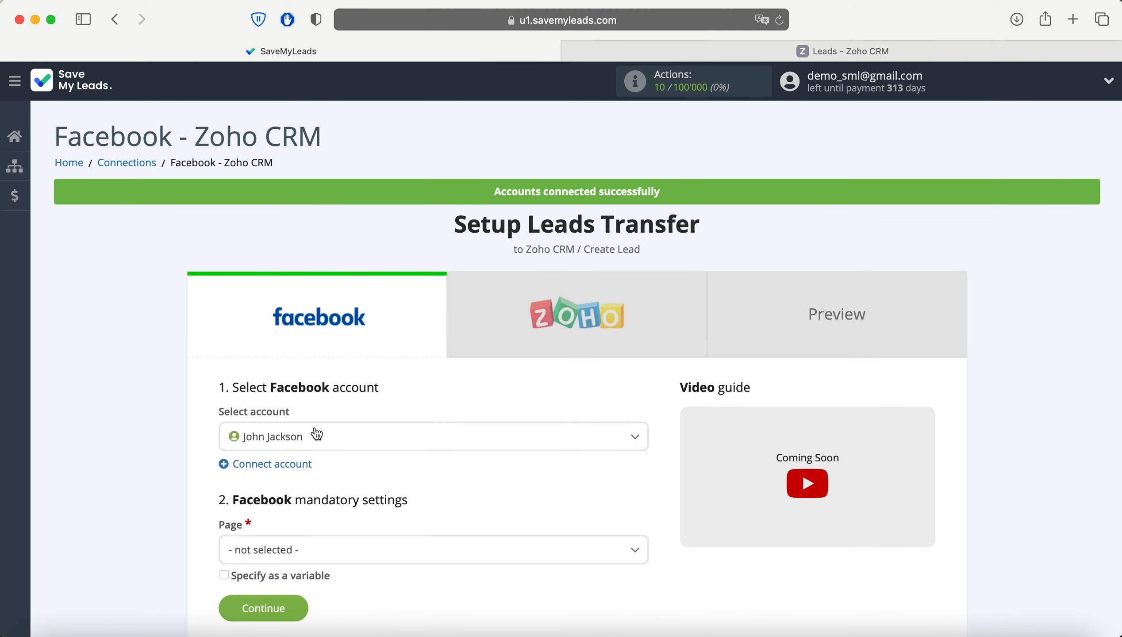
Select the connected Facebook account, page FB Lead Forms and form Lead Form 19.05.2021, then continue.
click(318, 435)
click(306, 497)
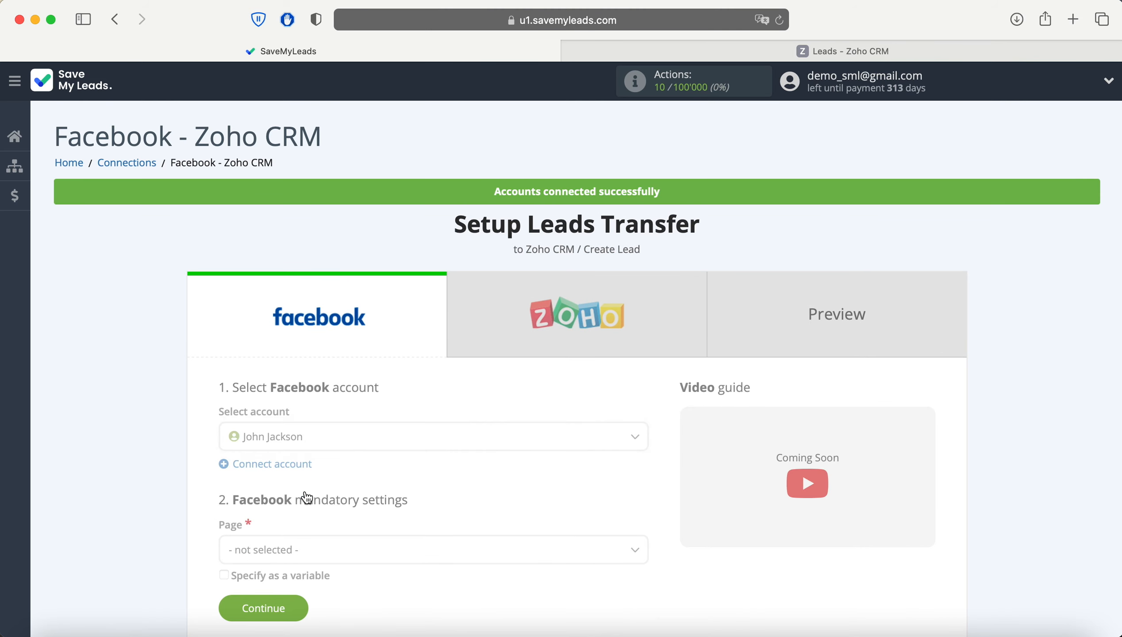
scroll(307, 495, down, 4)
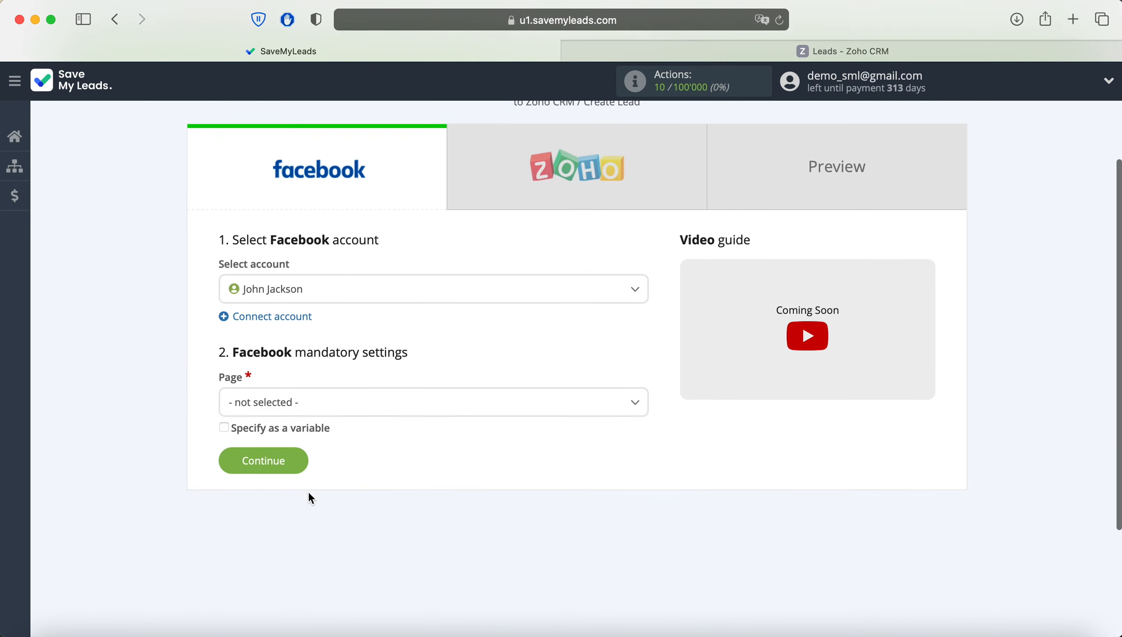
click(338, 393)
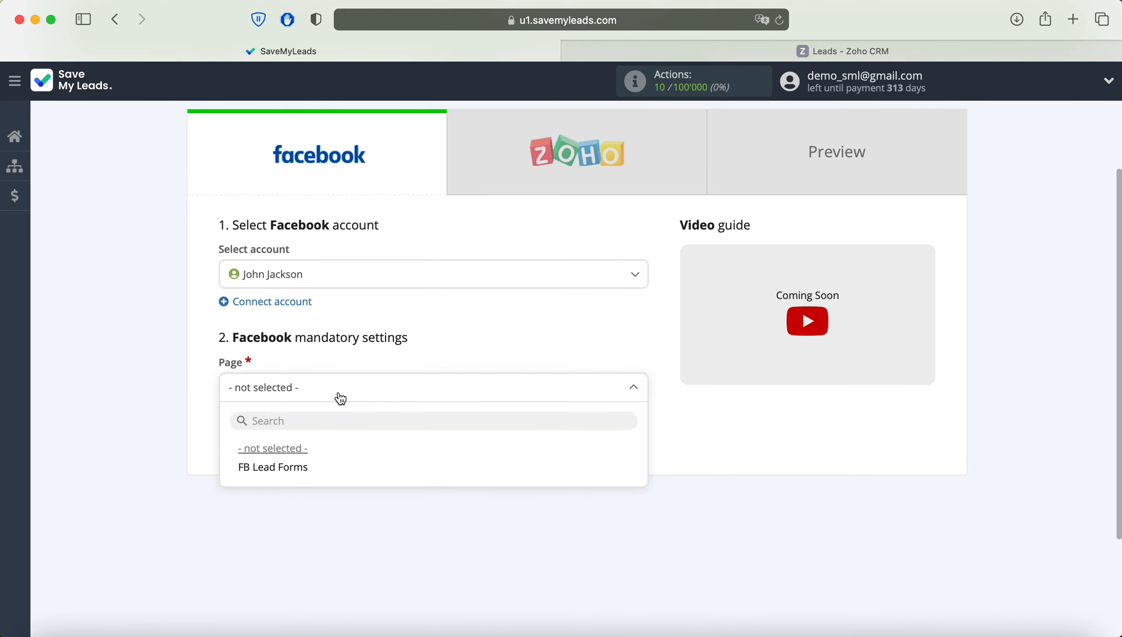
click(323, 471)
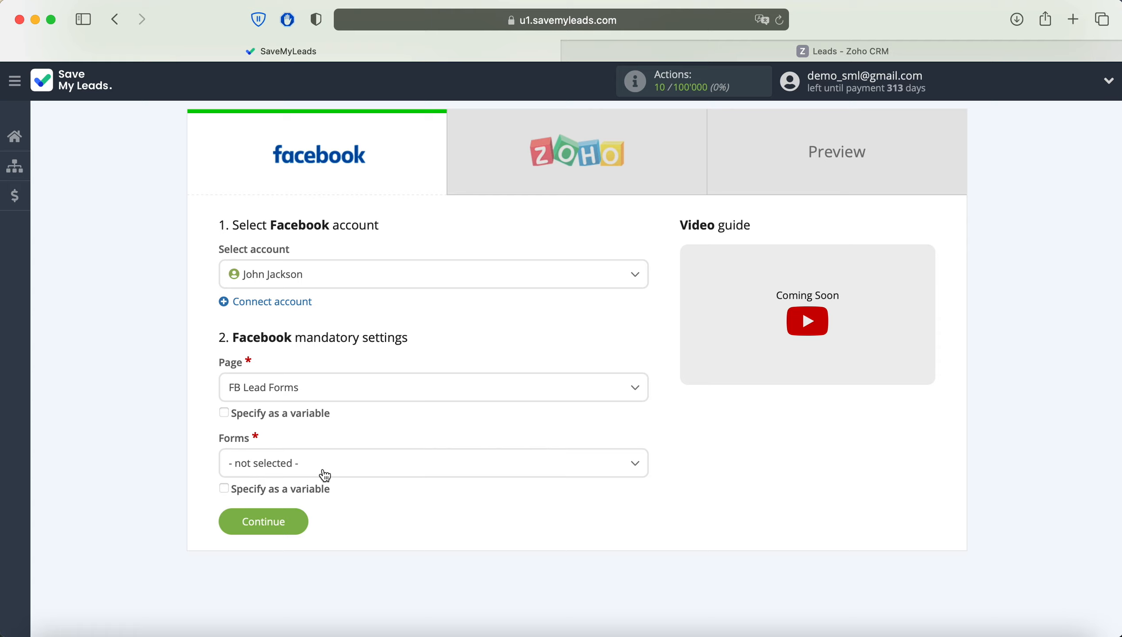
click(326, 475)
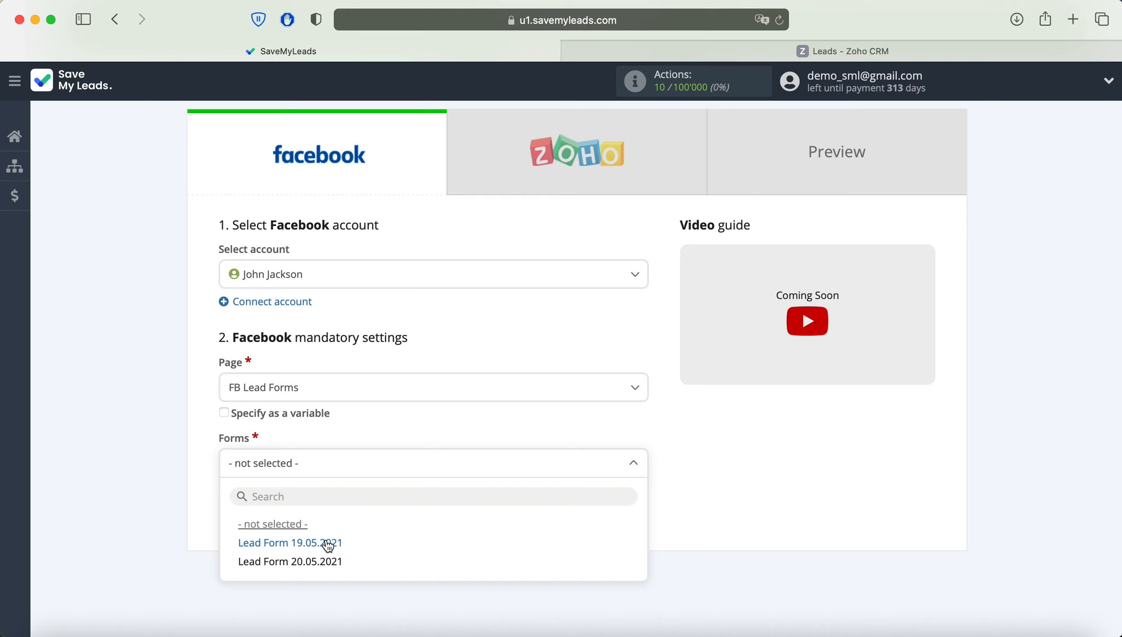
click(329, 545)
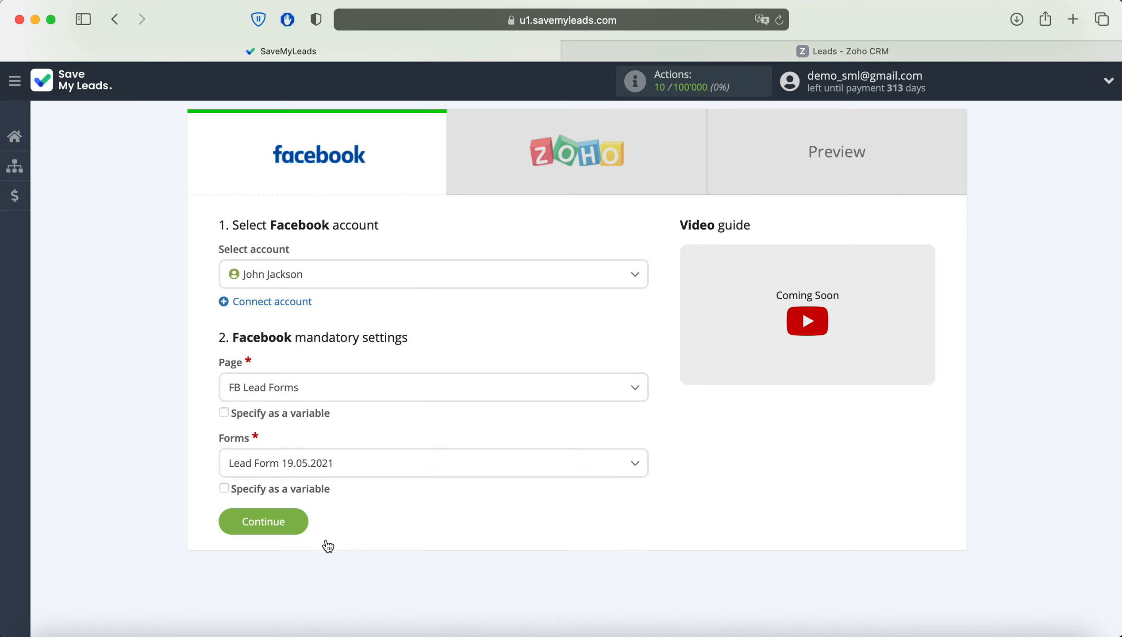
click(291, 522)
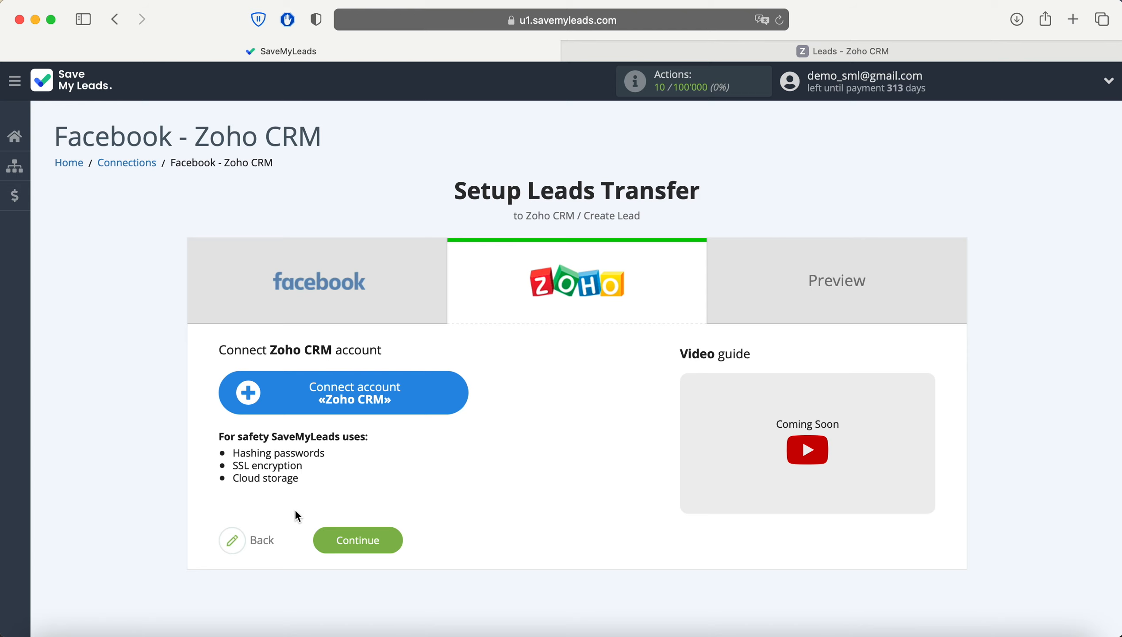
Sign in to Zoho with the account e-mail and password, and accept SaveMyLeads' access request.
click(456, 394)
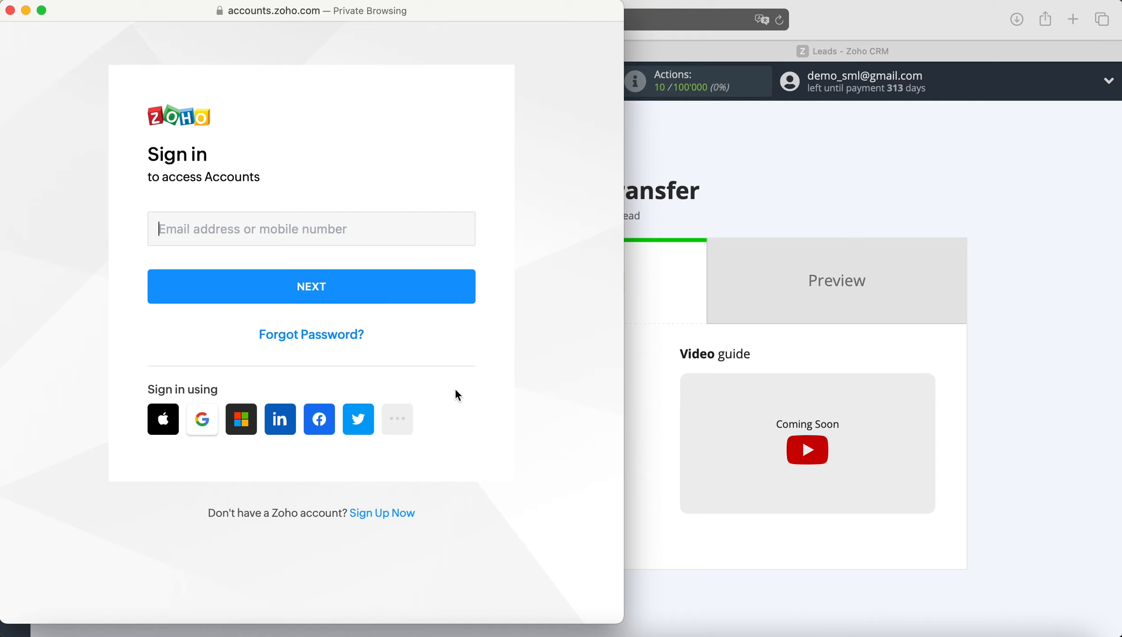
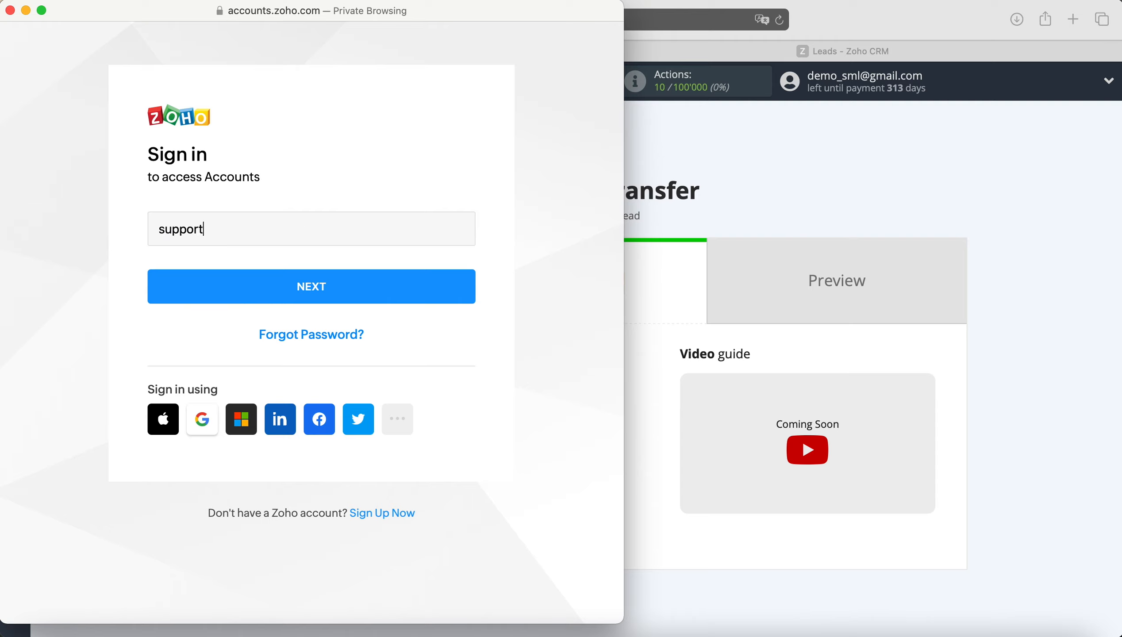
click(358, 298)
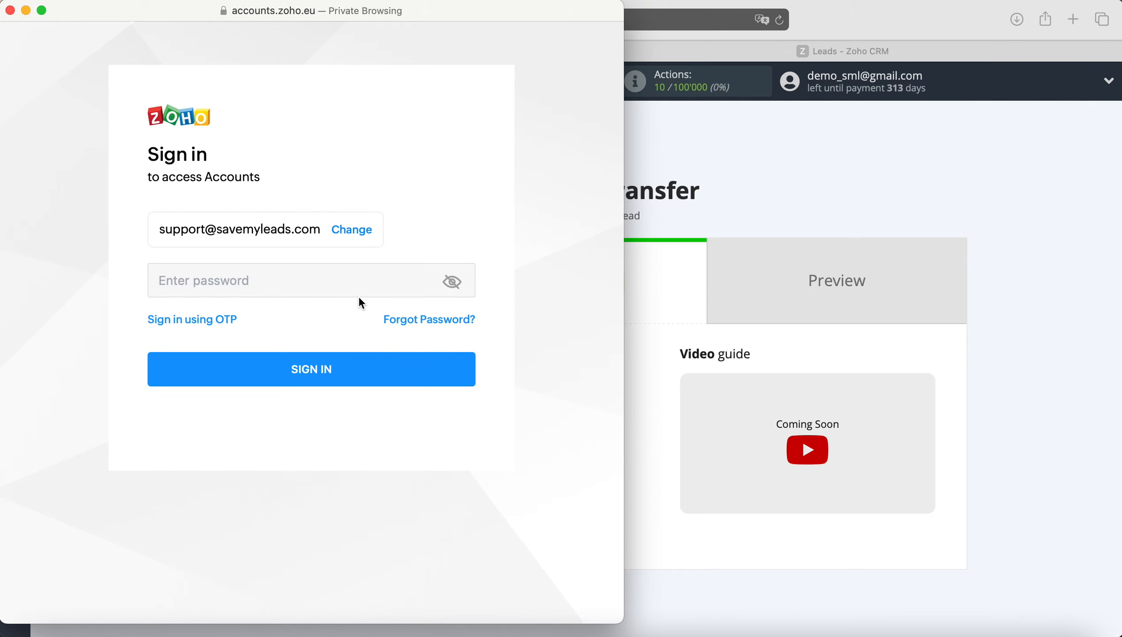
text(*************)
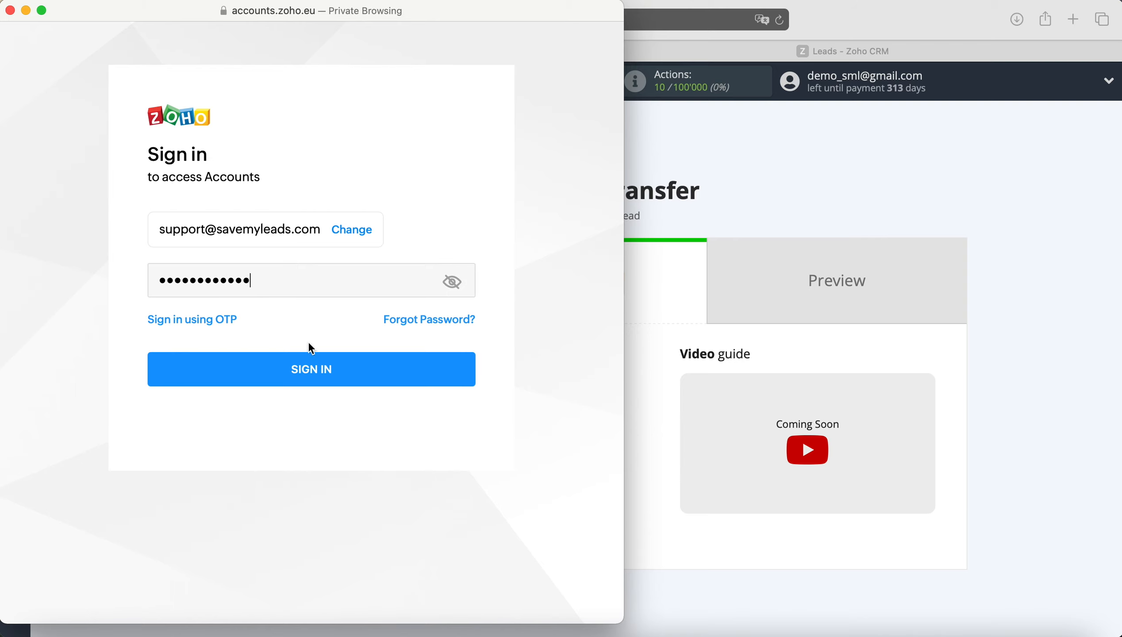
click(308, 358)
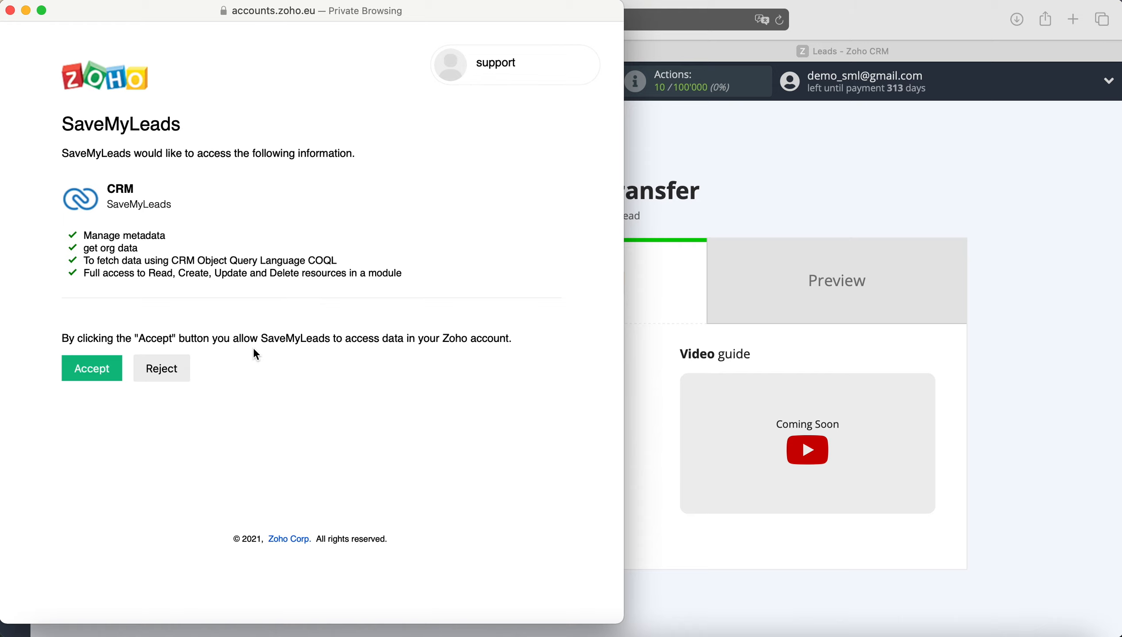
click(94, 368)
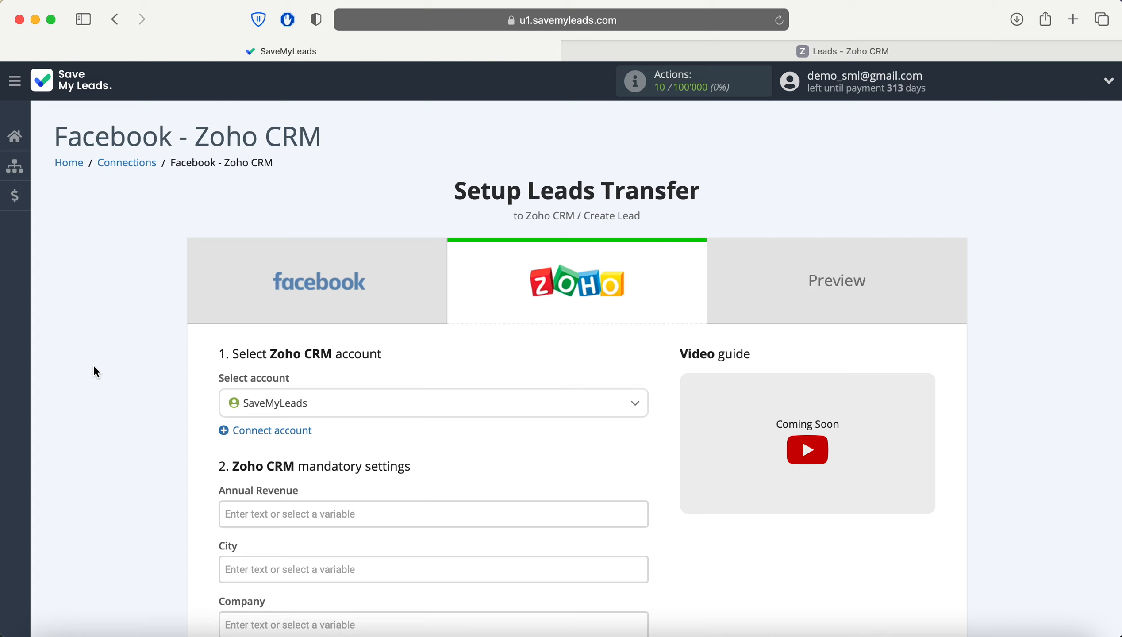
click(375, 404)
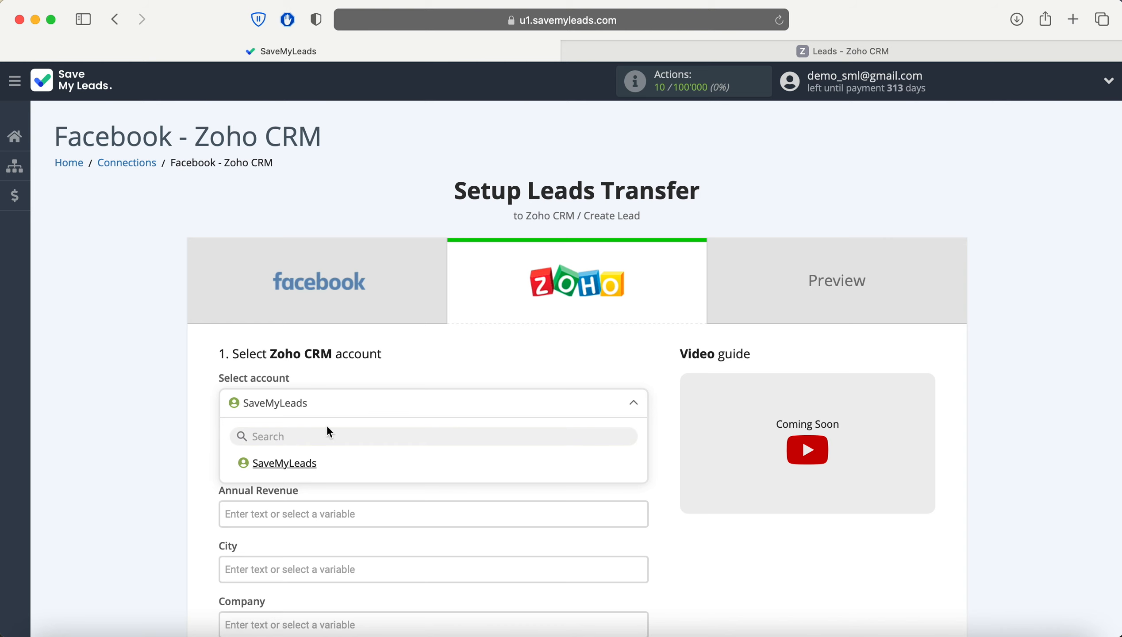
click(301, 470)
scroll(670, 464, down, 5)
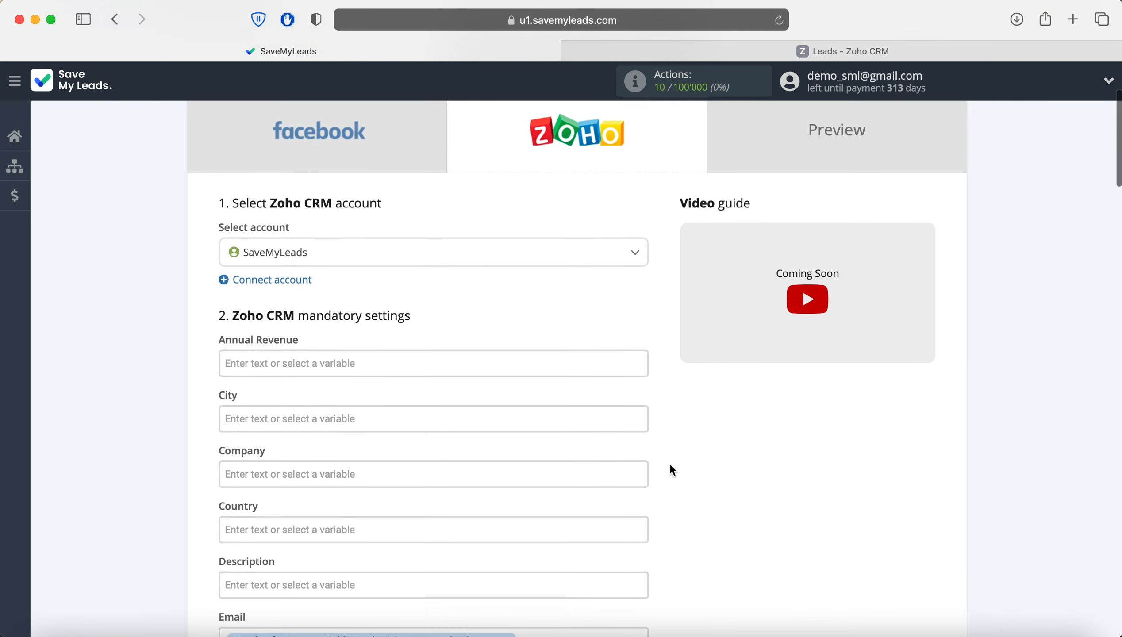
scroll(672, 467, down, 3)
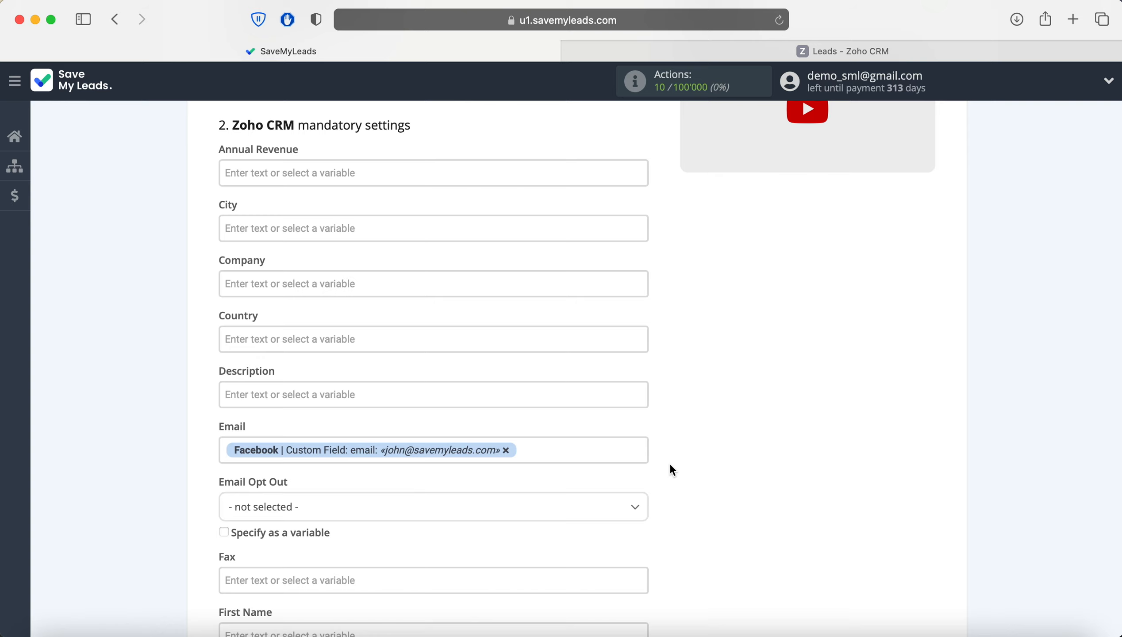
scroll(672, 466, down, 3)
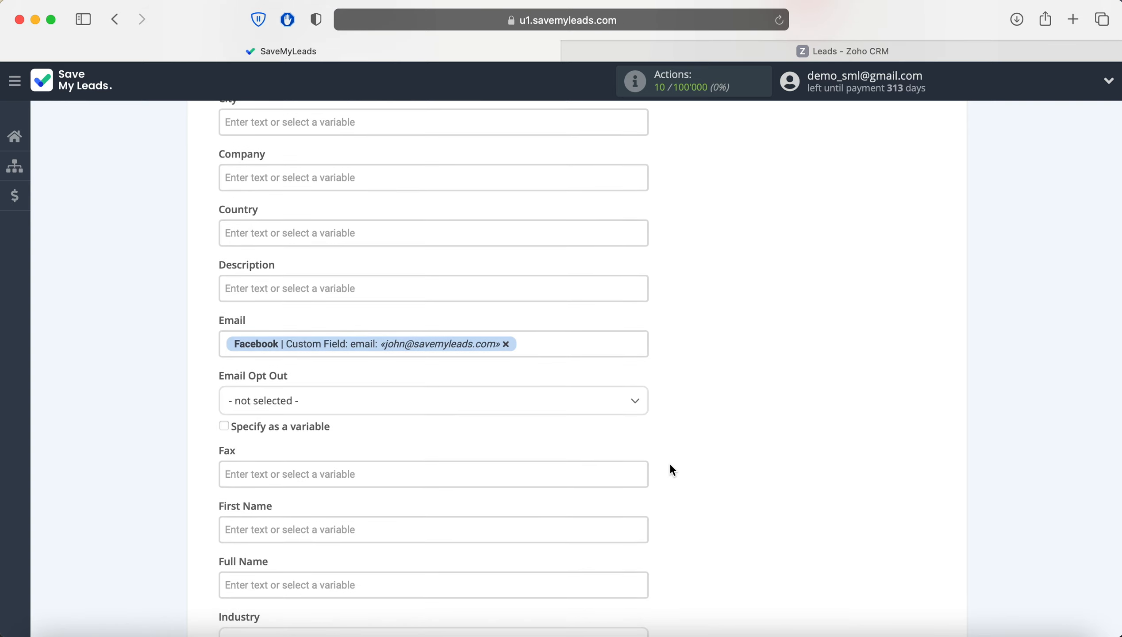
click(560, 344)
scroll(560, 343, down, 4)
scroll(560, 342, down, 5)
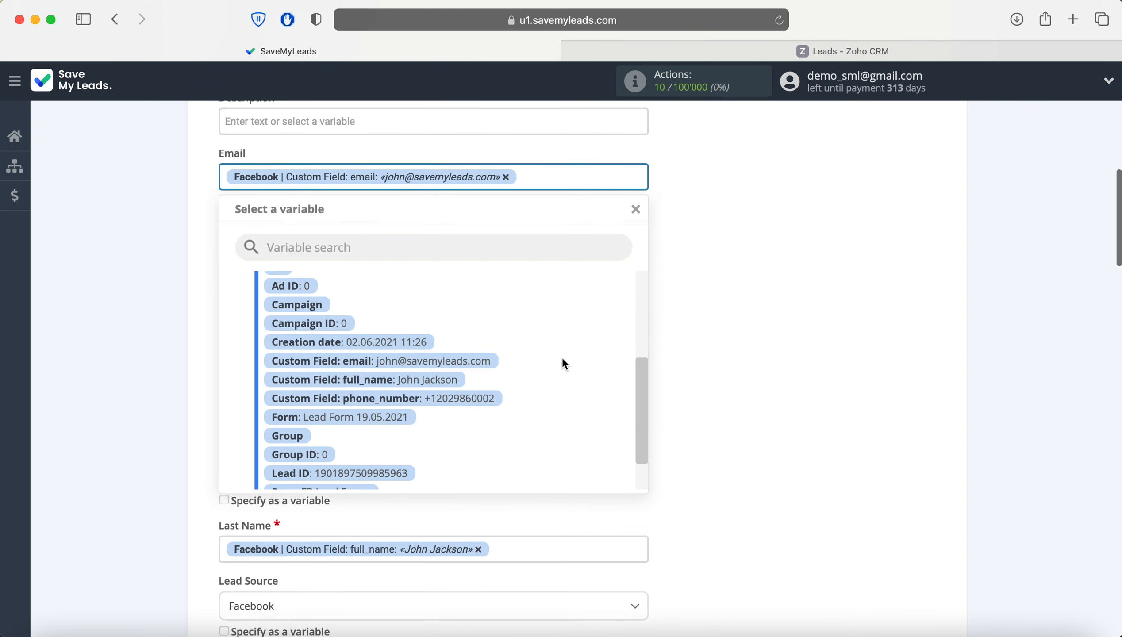
click(718, 280)
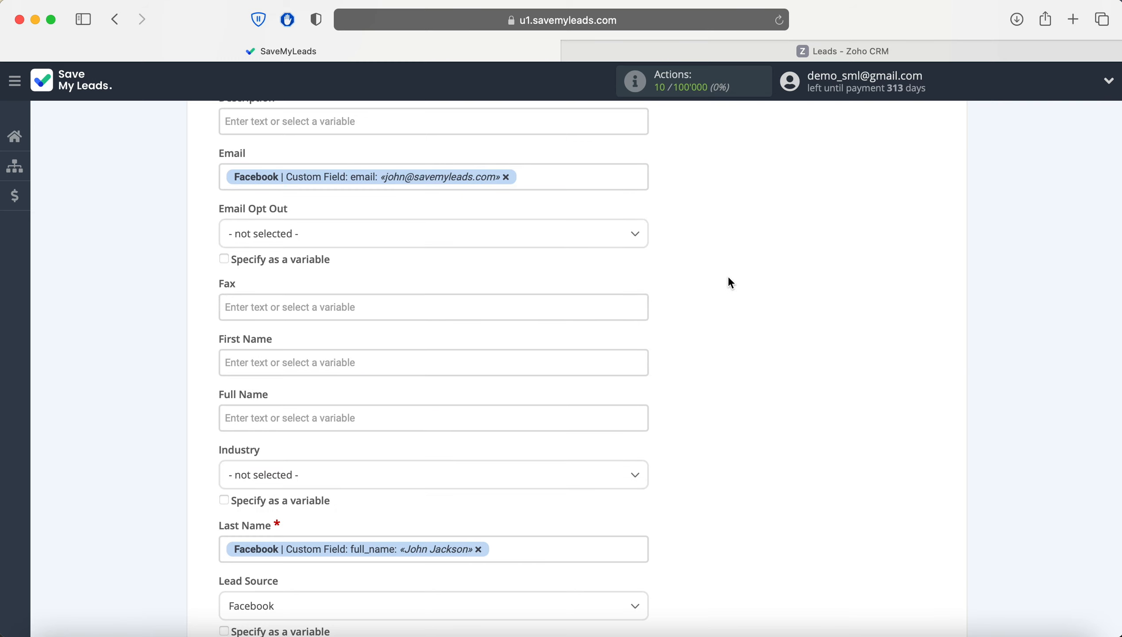
scroll(729, 280, down, 6)
scroll(731, 284, down, 4)
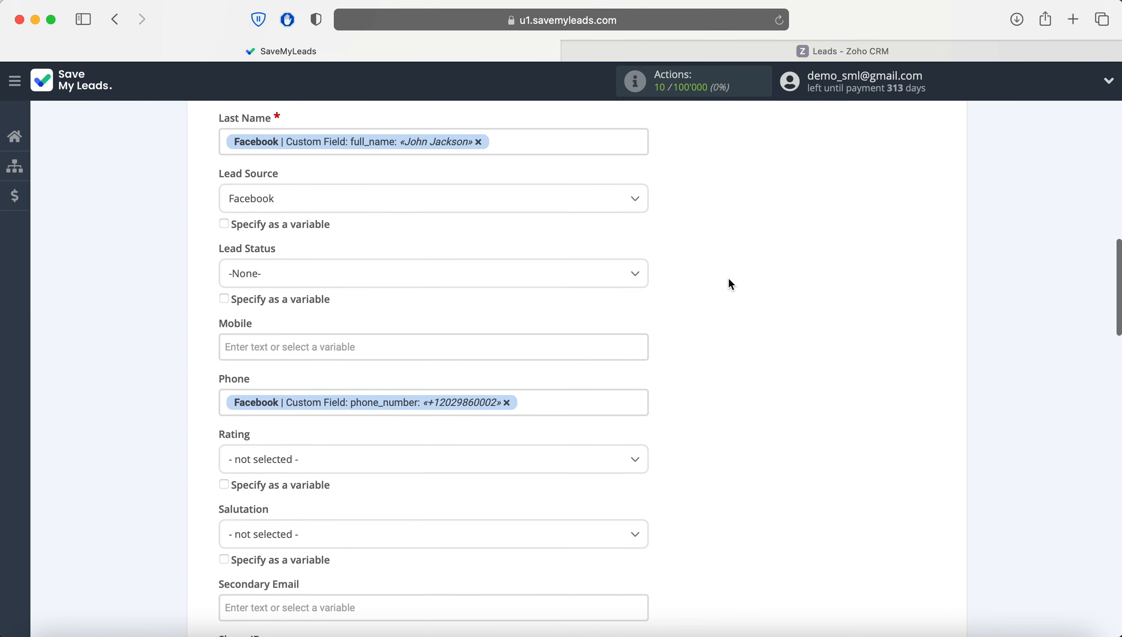
scroll(731, 283, down, 3)
scroll(729, 280, down, 5)
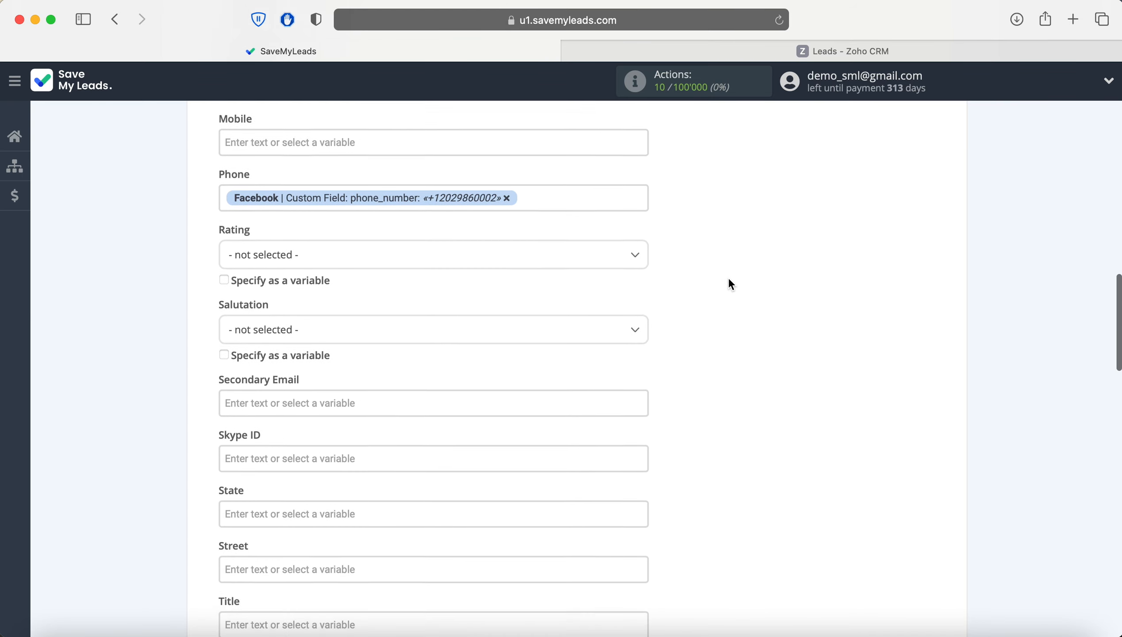
scroll(729, 280, down, 4)
scroll(730, 283, down, 9)
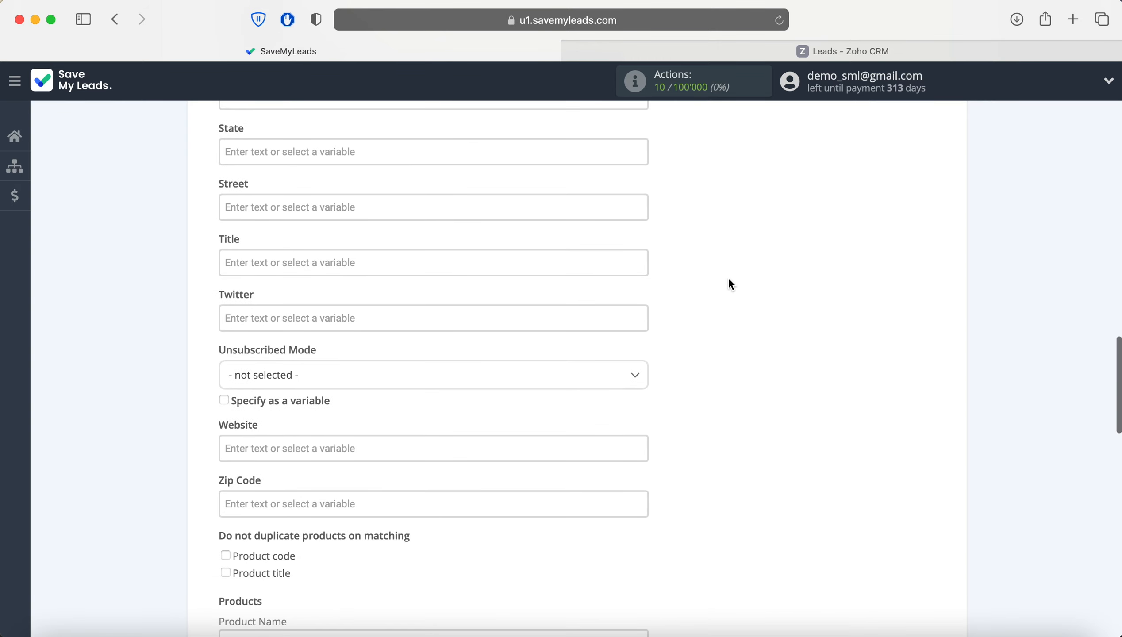
scroll(731, 284, down, 8)
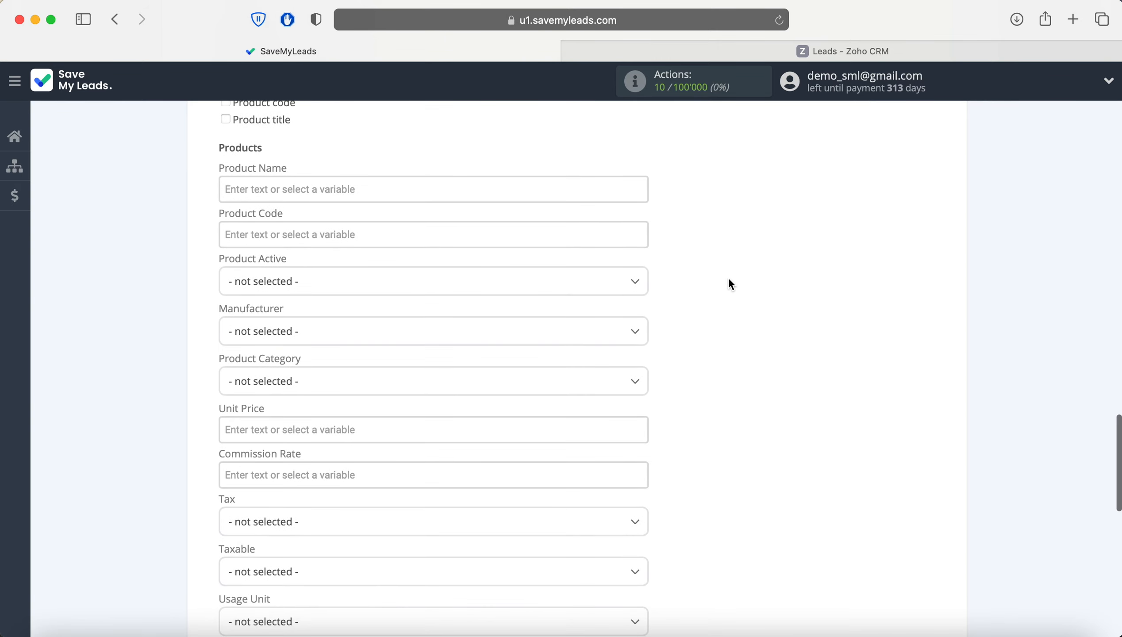
scroll(731, 284, down, 5)
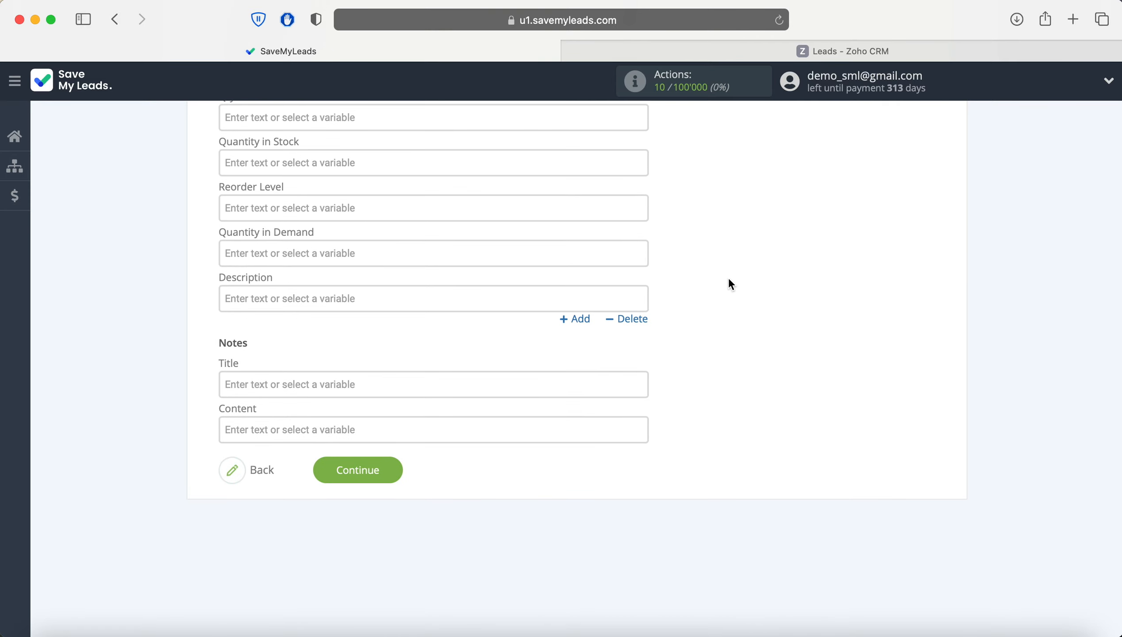
Save the Zoho CRM field mapping, review the preview and send a test lead to Zoho CRM.
click(384, 475)
scroll(1061, 363, down, 2)
scroll(1061, 366, down, 7)
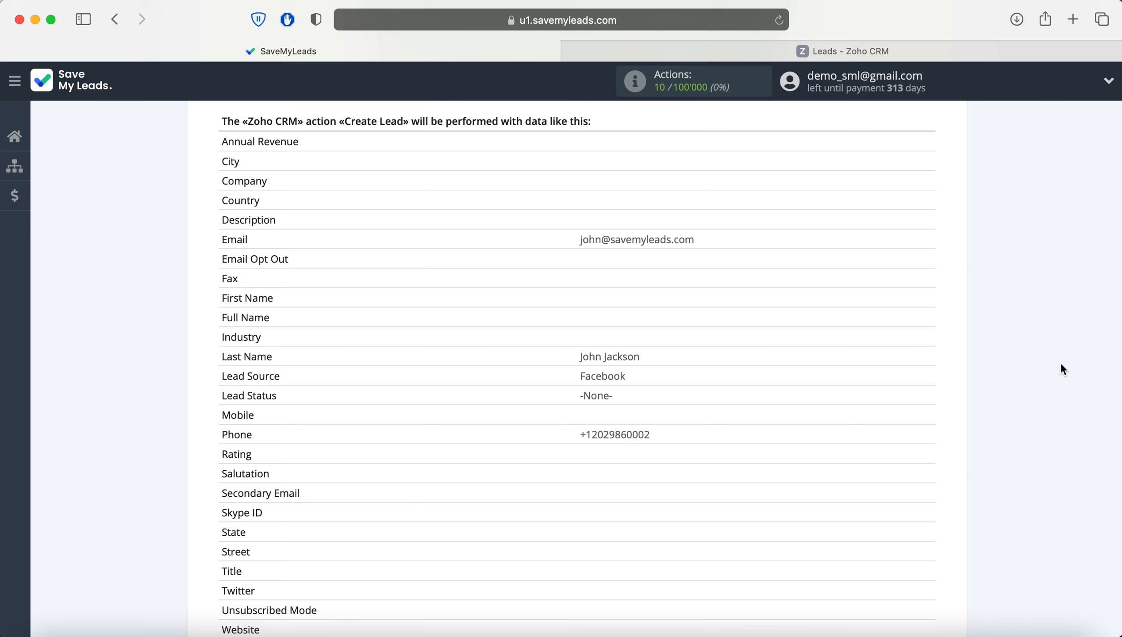
scroll(1061, 365, down, 6)
scroll(1061, 370, down, 4)
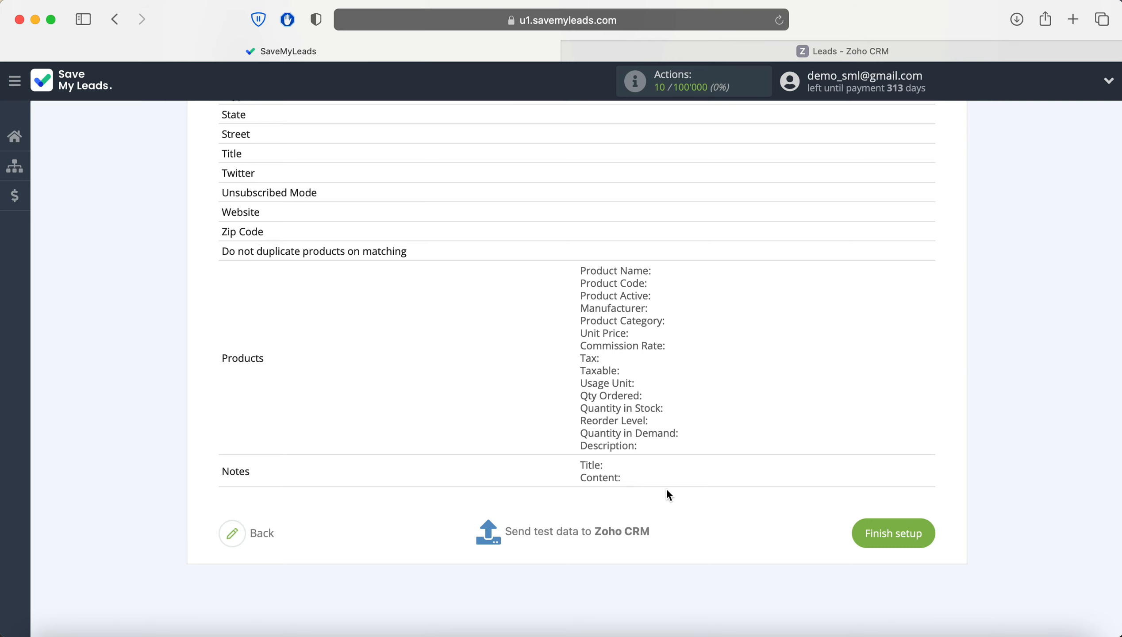
click(573, 531)
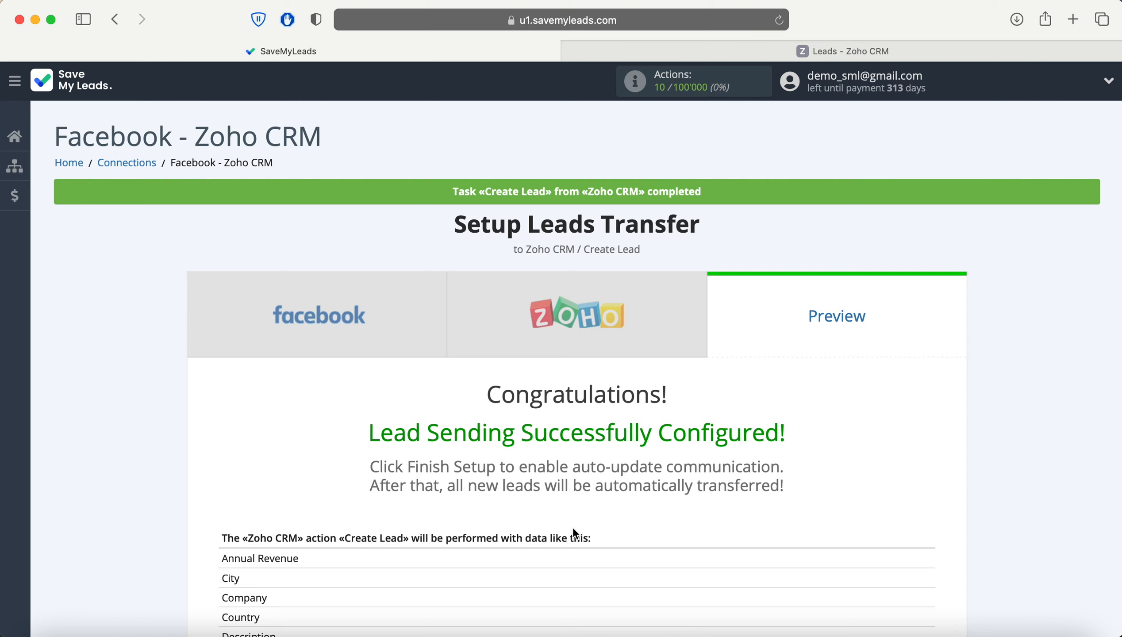
click(761, 50)
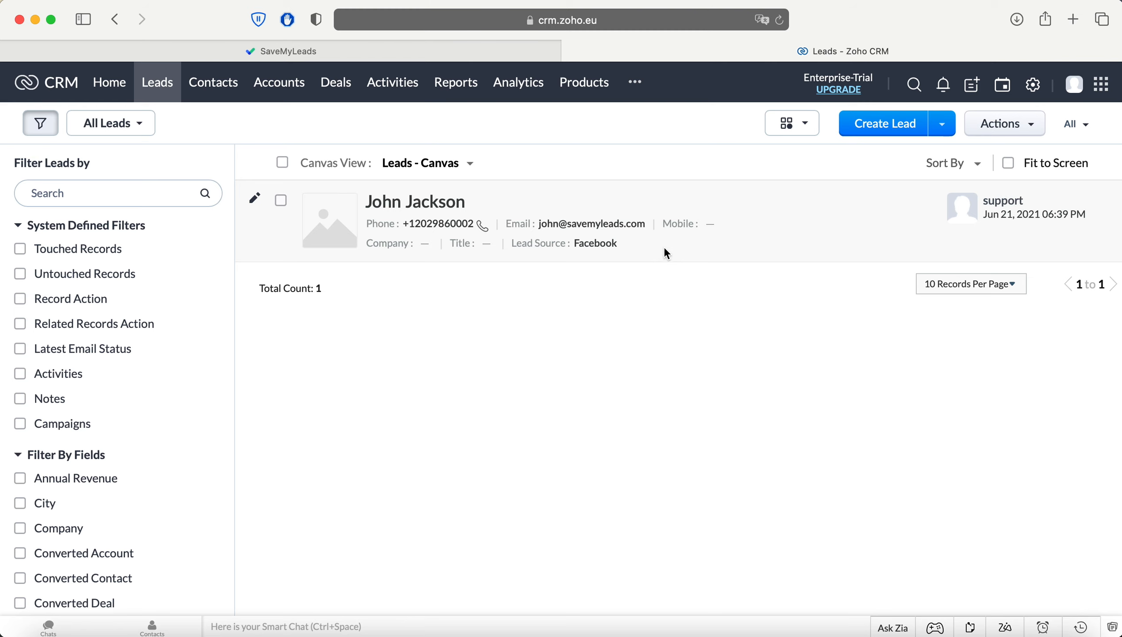
click(371, 52)
Finish setup at the bottom of the preview to activate the Facebook - Zoho CRM connection.
scroll(1008, 316, down, 10)
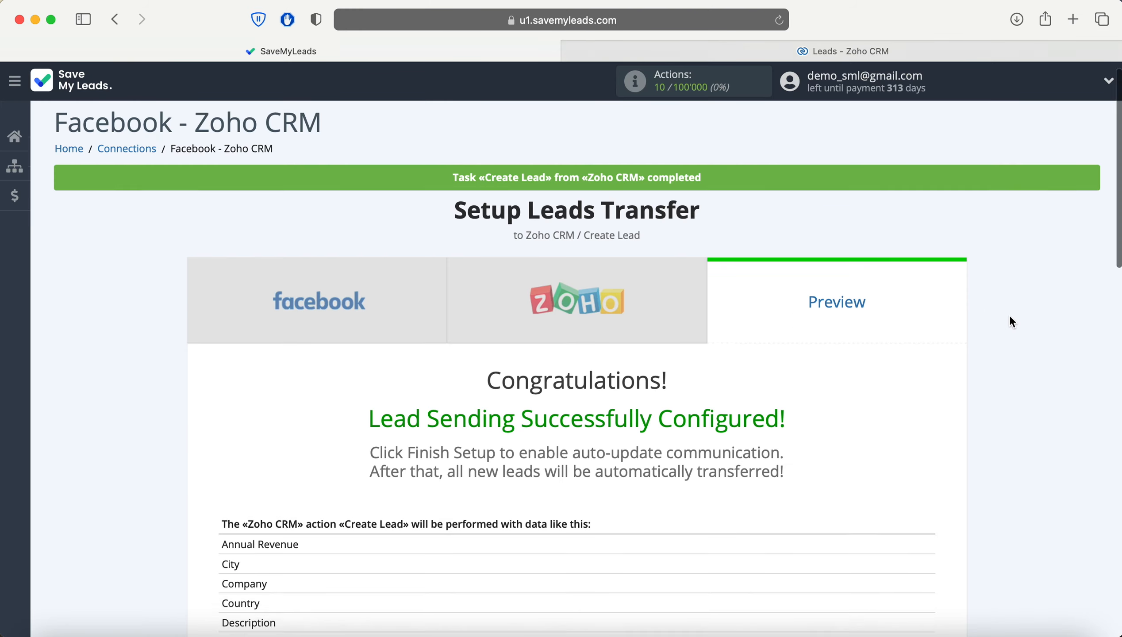
scroll(1012, 312, down, 4)
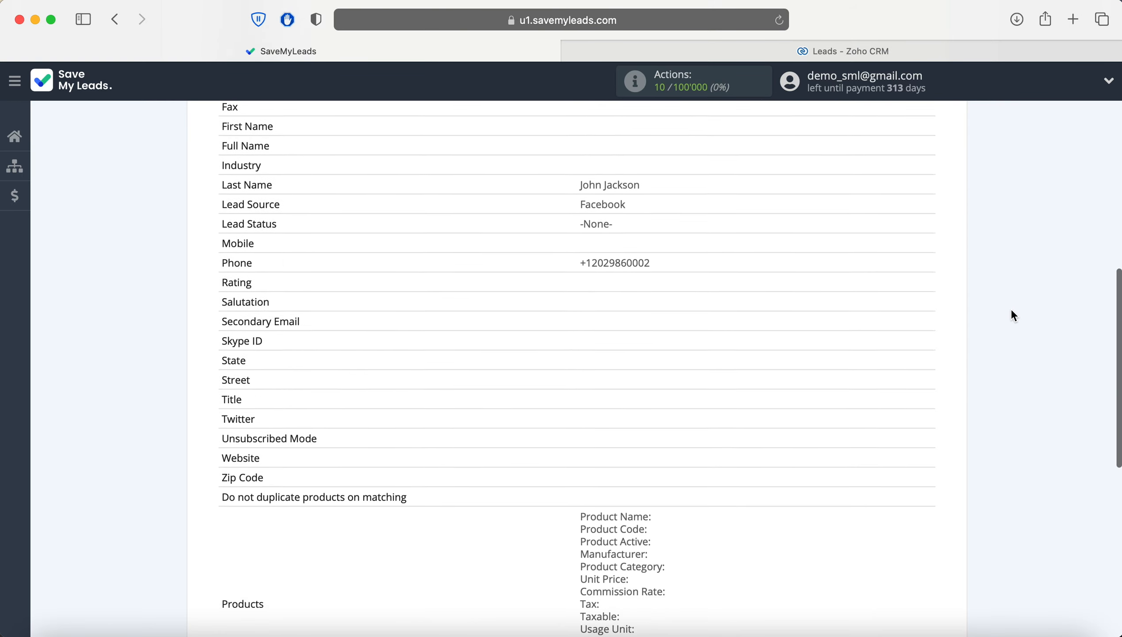
scroll(1012, 311, down, 3)
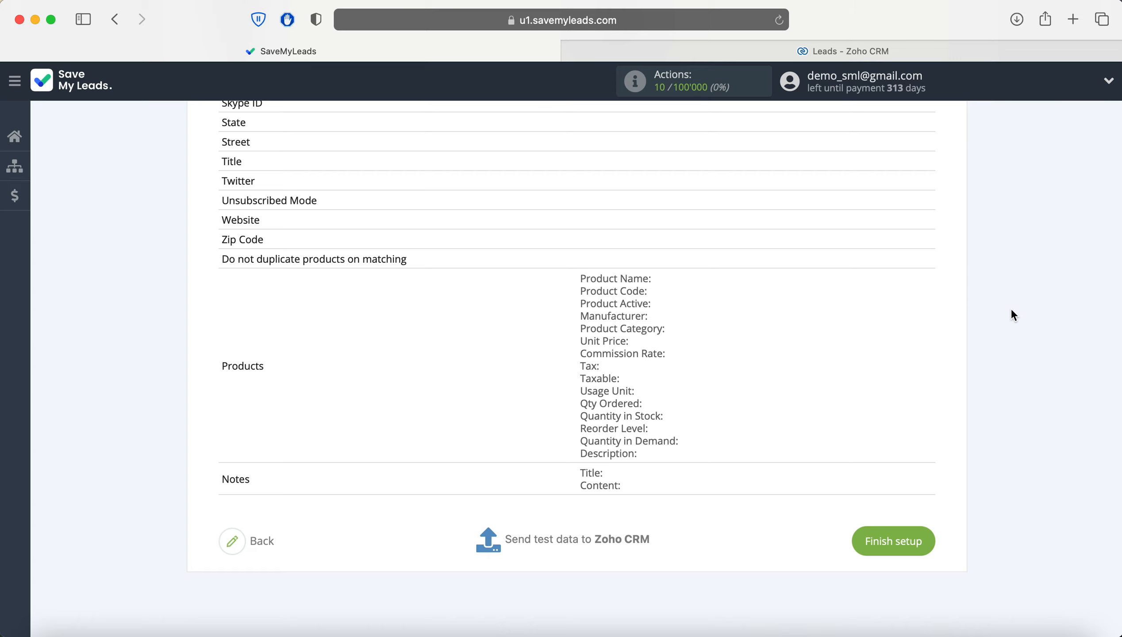
click(896, 541)
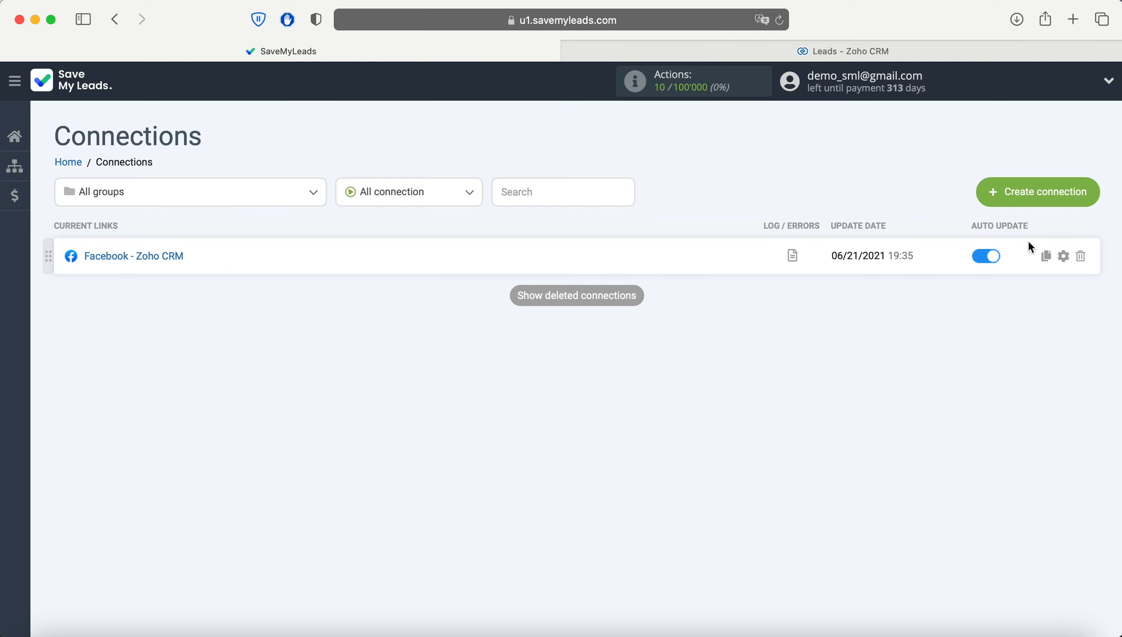
Append 'LeadForm 19.05.2021' to the connection's link name in its settings and save.
click(1065, 258)
click(644, 279)
text(Le)
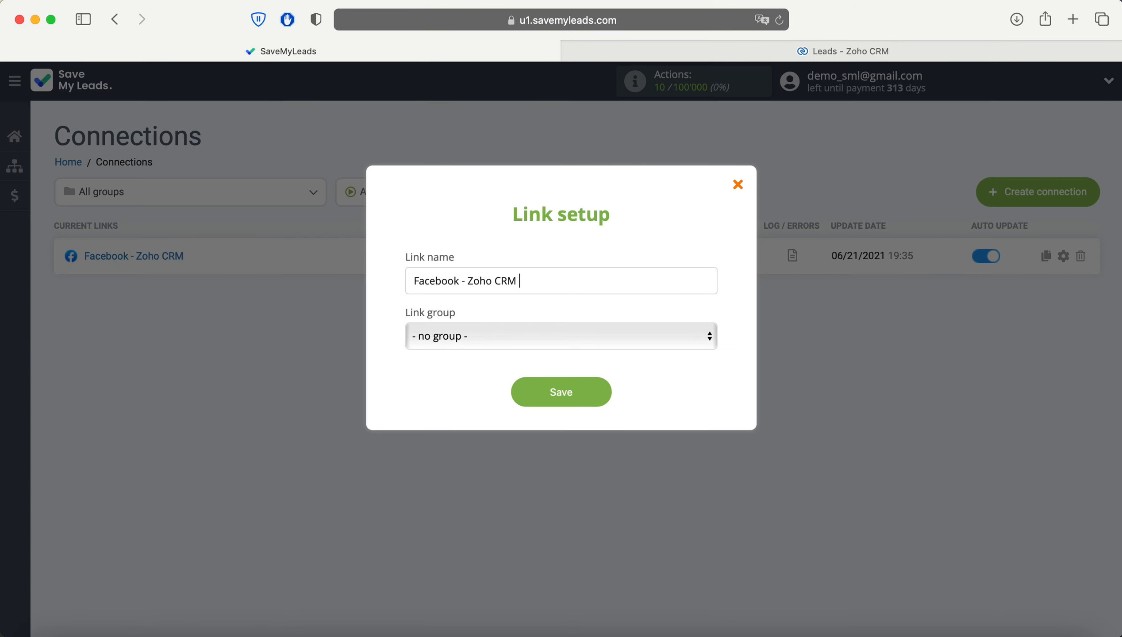
text(adForm 19.05.2021)
click(561, 391)
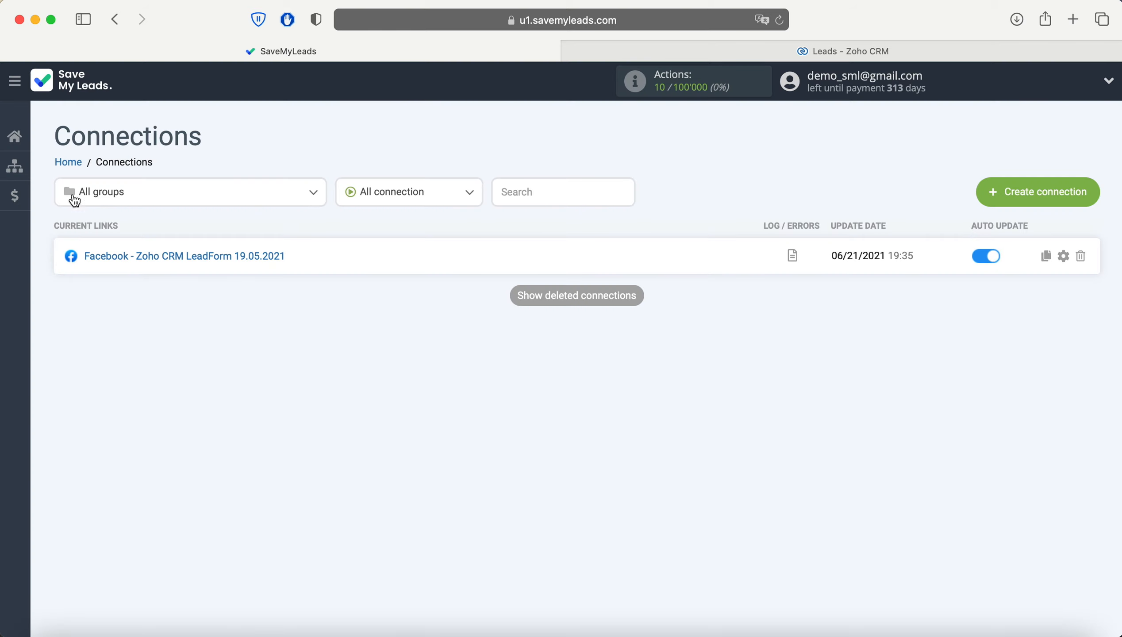